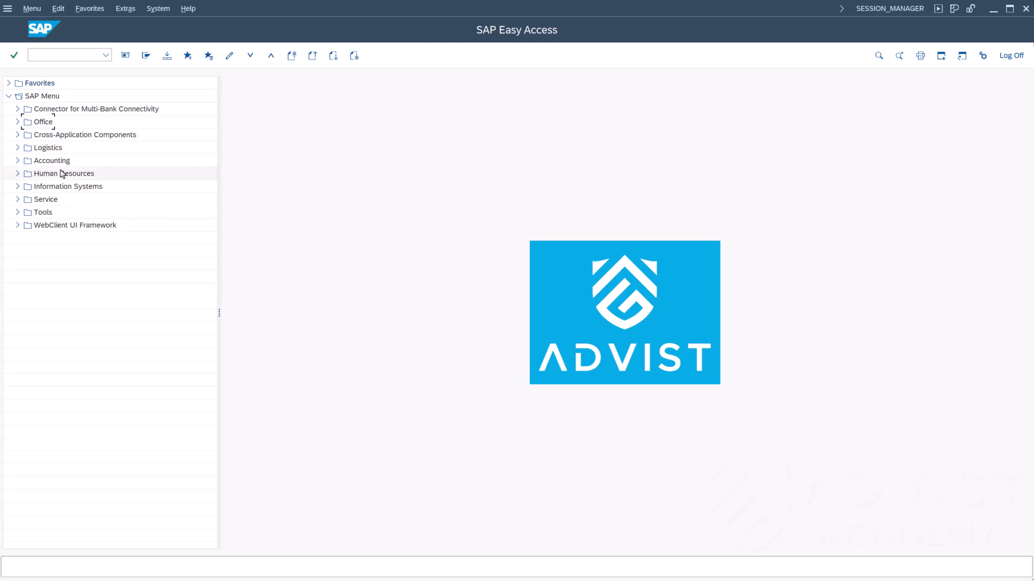
Open the ad hoc product warehouse task transaction with the command /n/SCWM/ADHOC.
click(77, 54)
text(/)
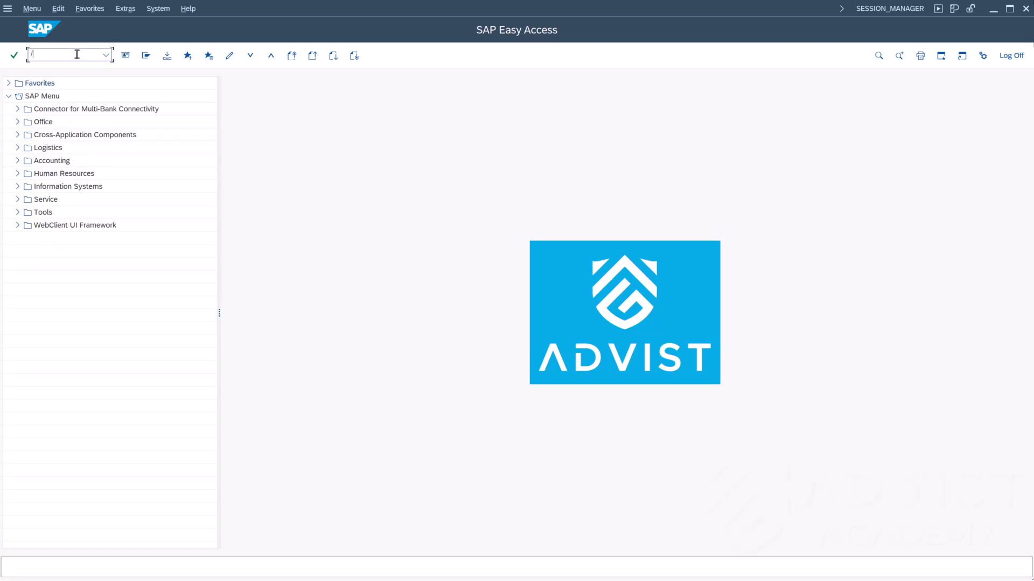
text(n/SCWM/ADHOC)
key(Return)
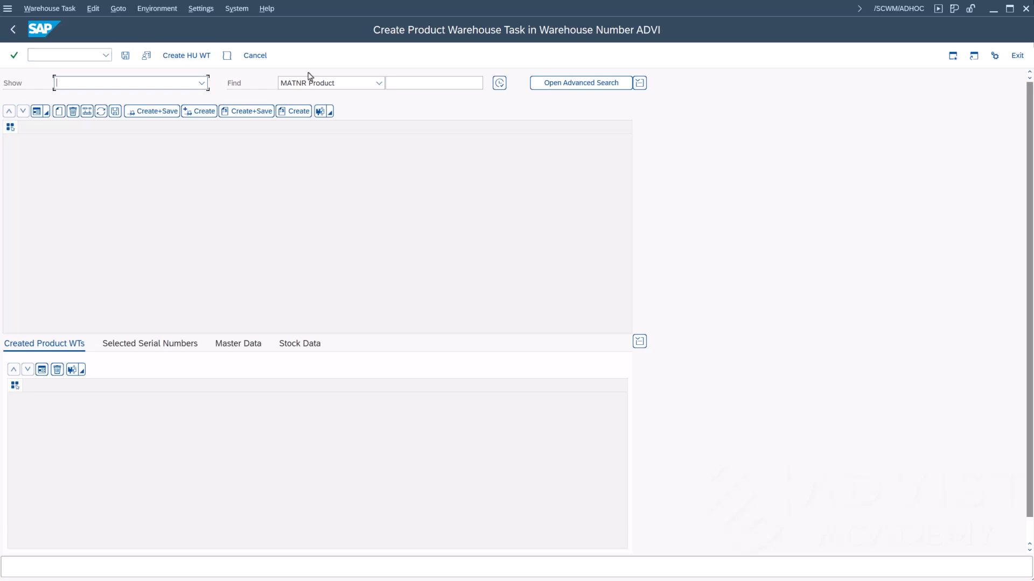
Run an advanced search for the stock of product SPARK-333 in storage bin 0010-01-04.
click(411, 85)
text(SPARK)
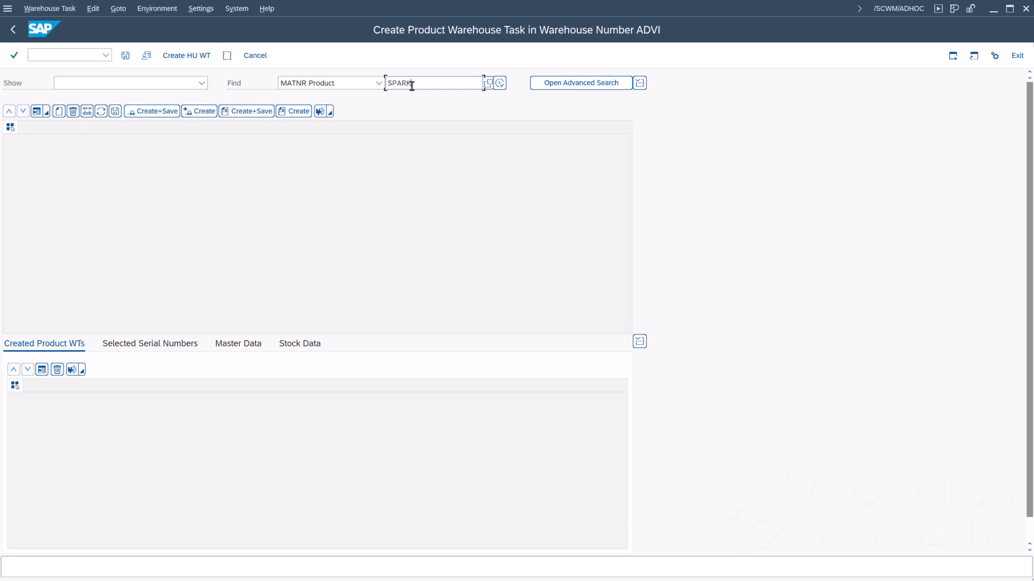
text(-333)
click(580, 87)
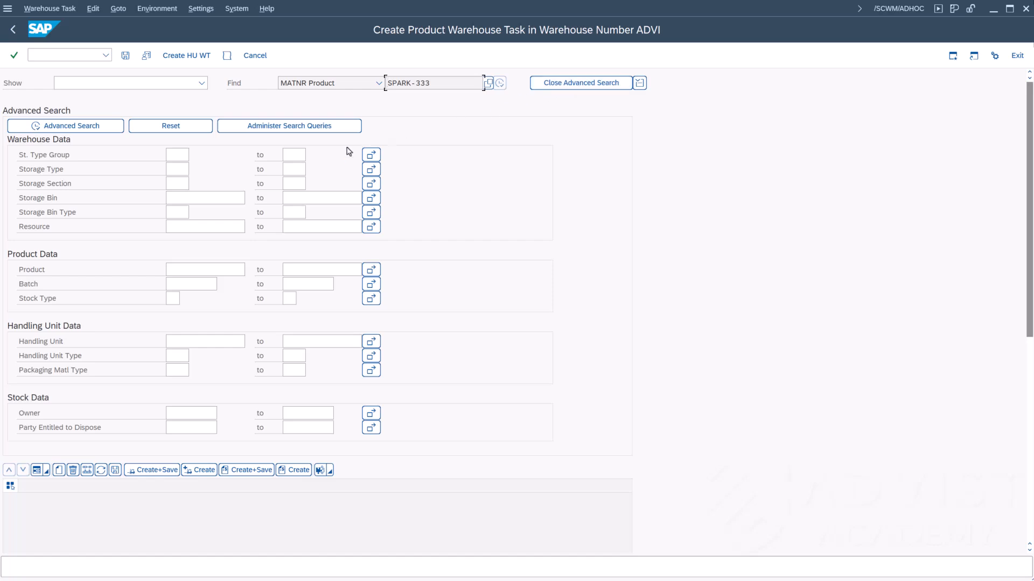
click(221, 197)
text(0010-01-04)
click(109, 129)
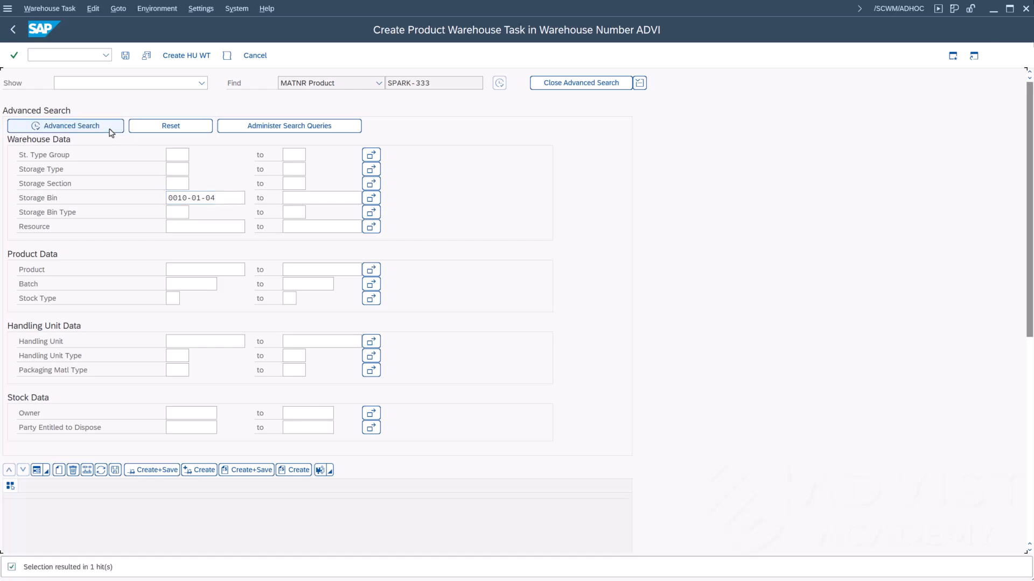
Set the SPARK-333 stock line's source target quantity to 1 and its process type to 3030 (Transfer).
scroll(109, 133, down, 2)
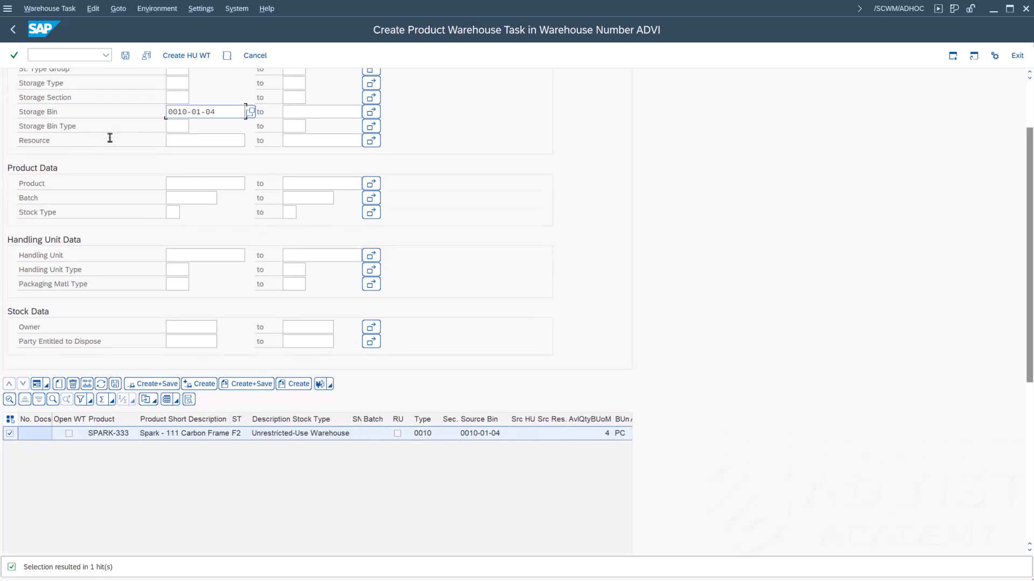
scroll(110, 138, down, 3)
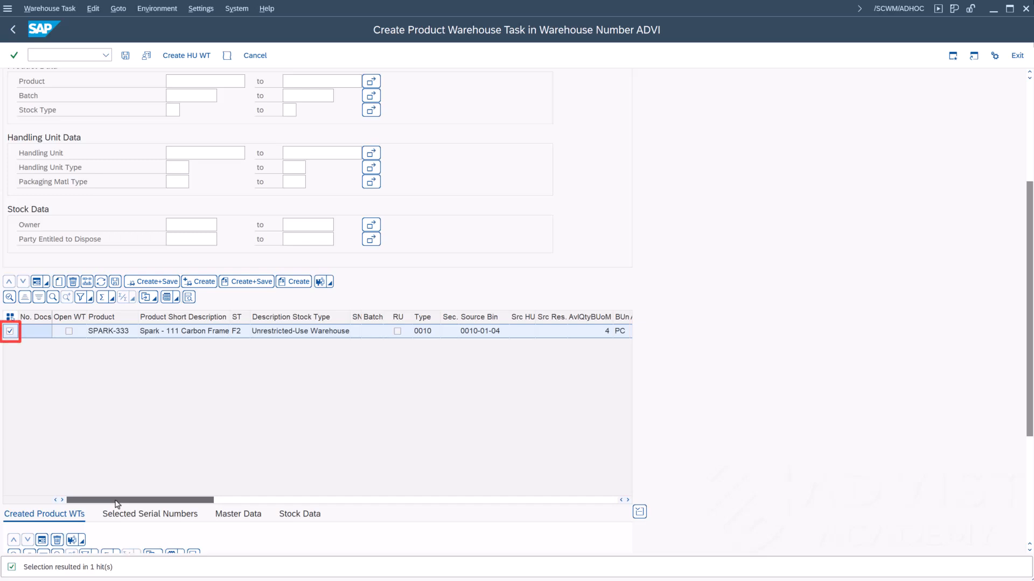
drag(117, 504, 255, 504)
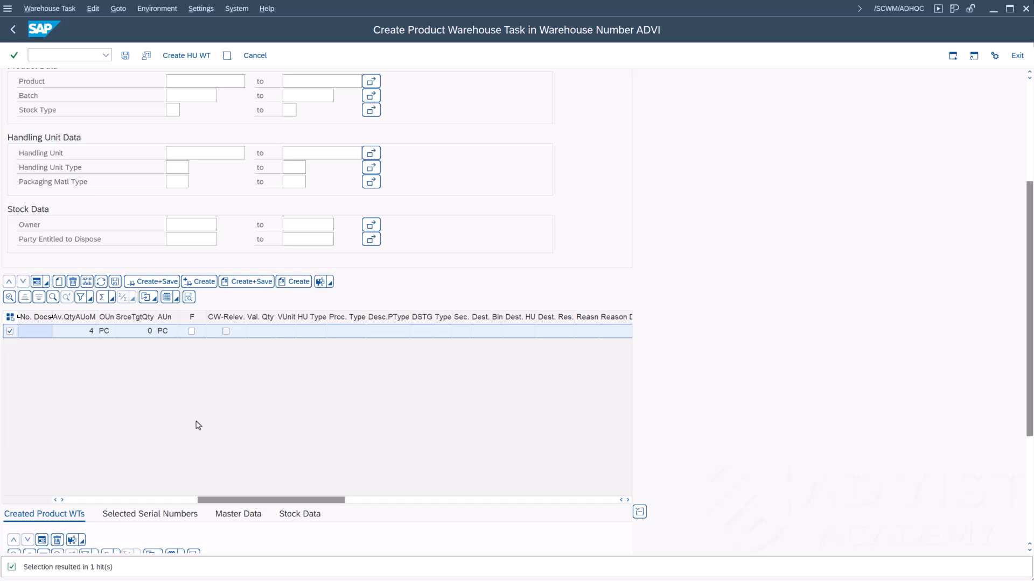
click(149, 332)
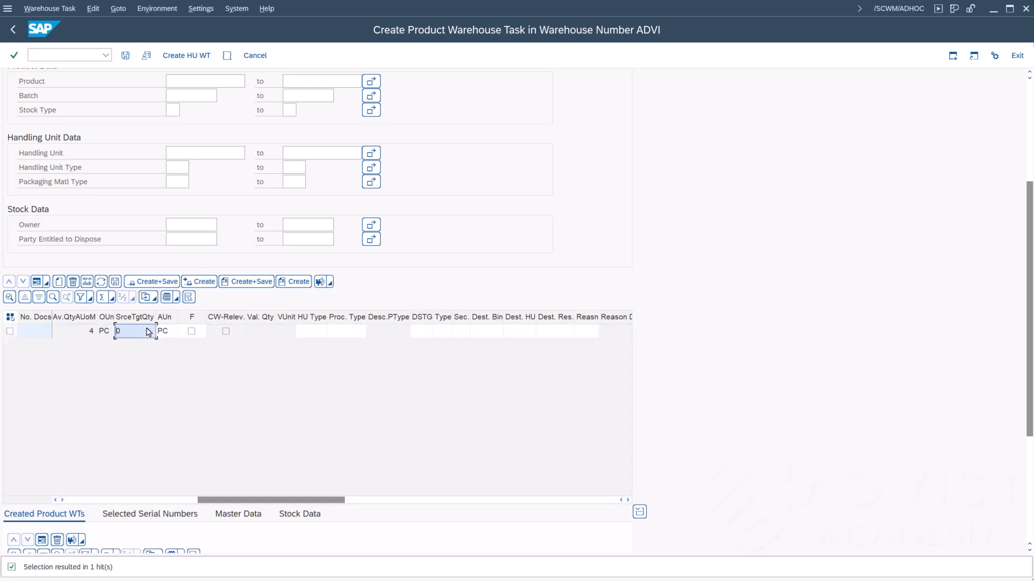
text(1)
click(346, 331)
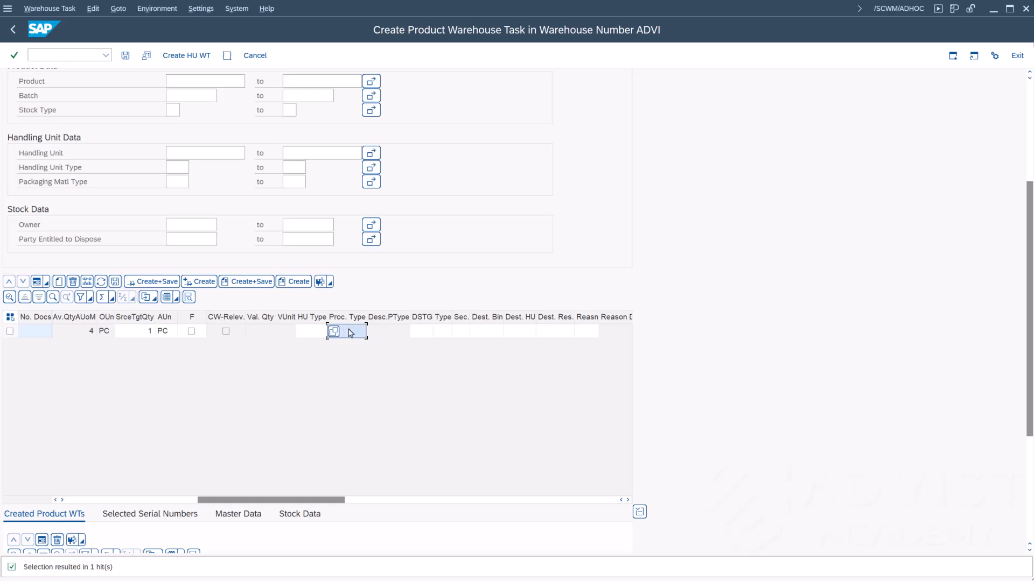
click(335, 332)
scroll(378, 473, down, 4)
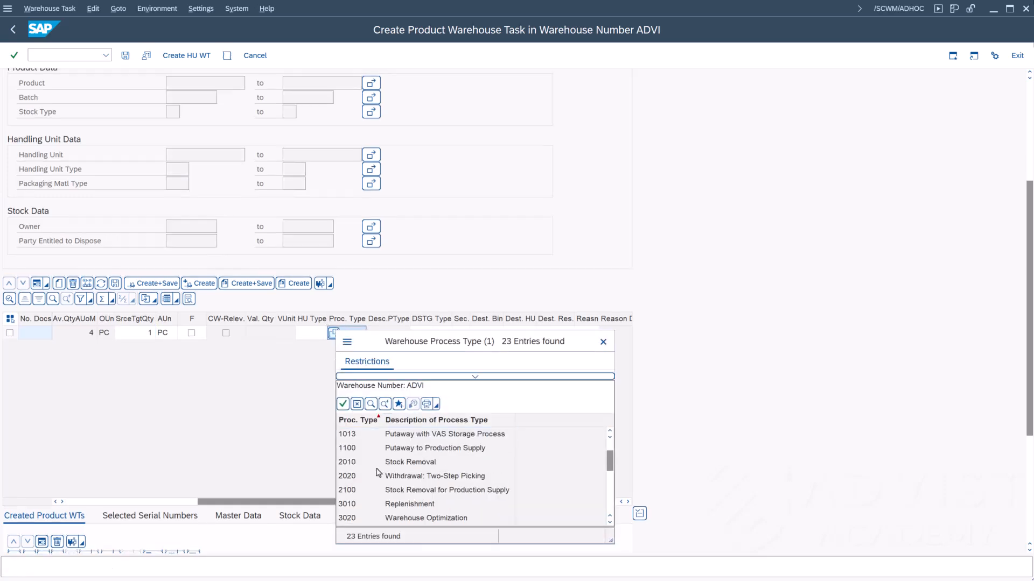
double_click(386, 453)
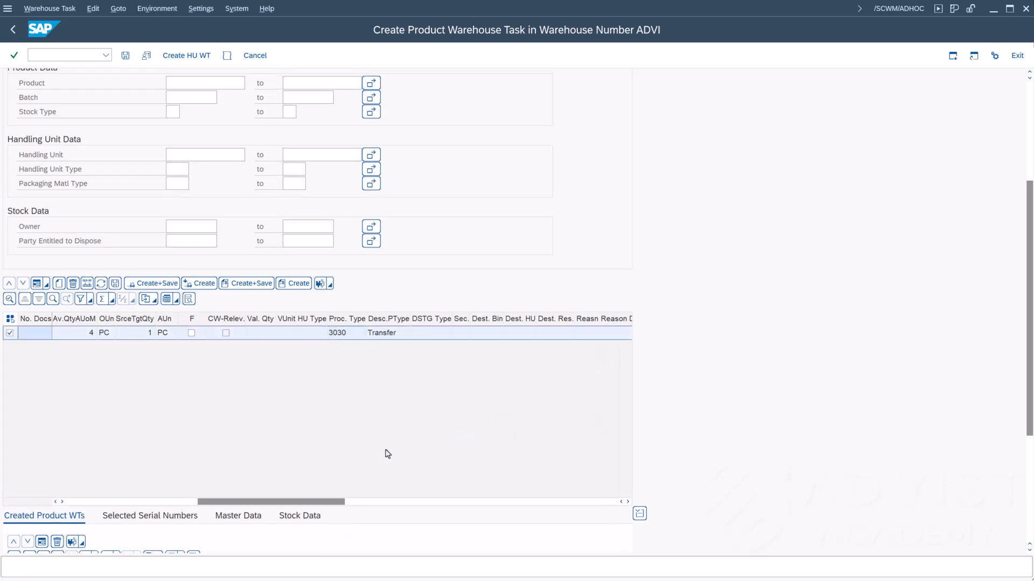
Assign destination bin 0010-01-01 to the SPARK-333 line, and create and save the product warehouse task.
click(489, 333)
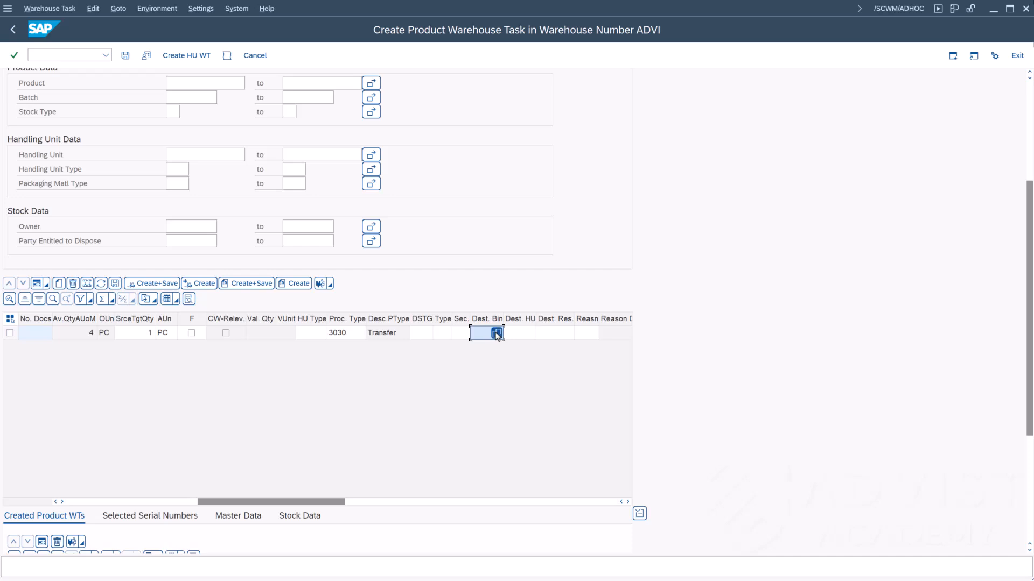
click(496, 333)
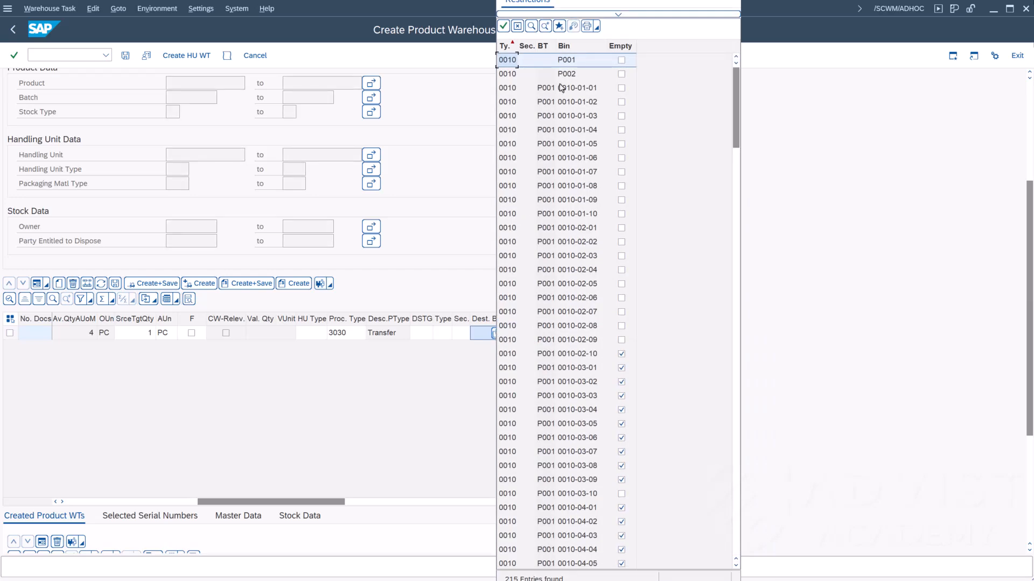
double_click(563, 89)
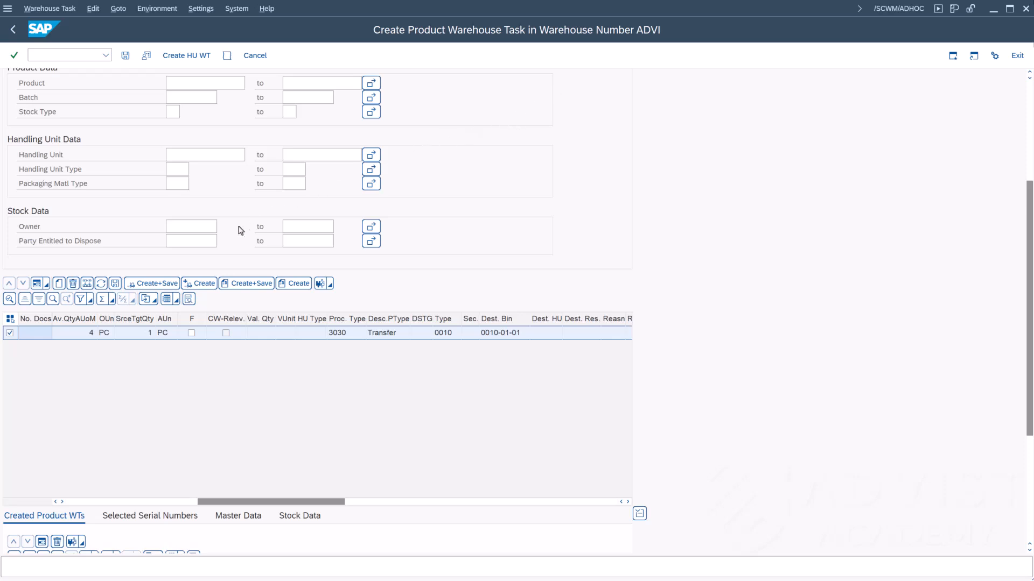
click(160, 289)
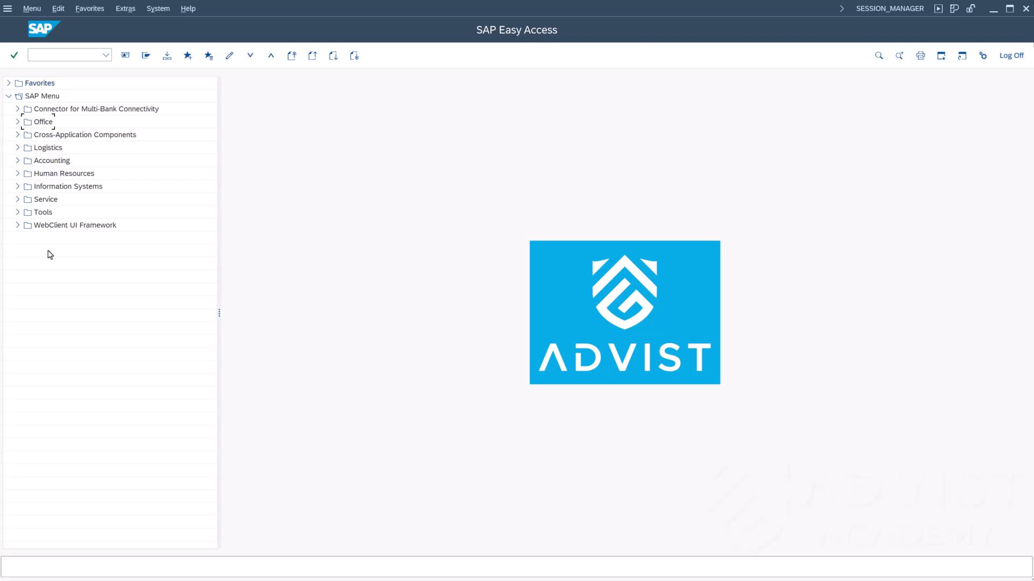
Open the ad hoc handling unit warehouse task transaction with the command /n/SCWM/ADHU.
click(69, 56)
text(/n/SCWM/ADHU)
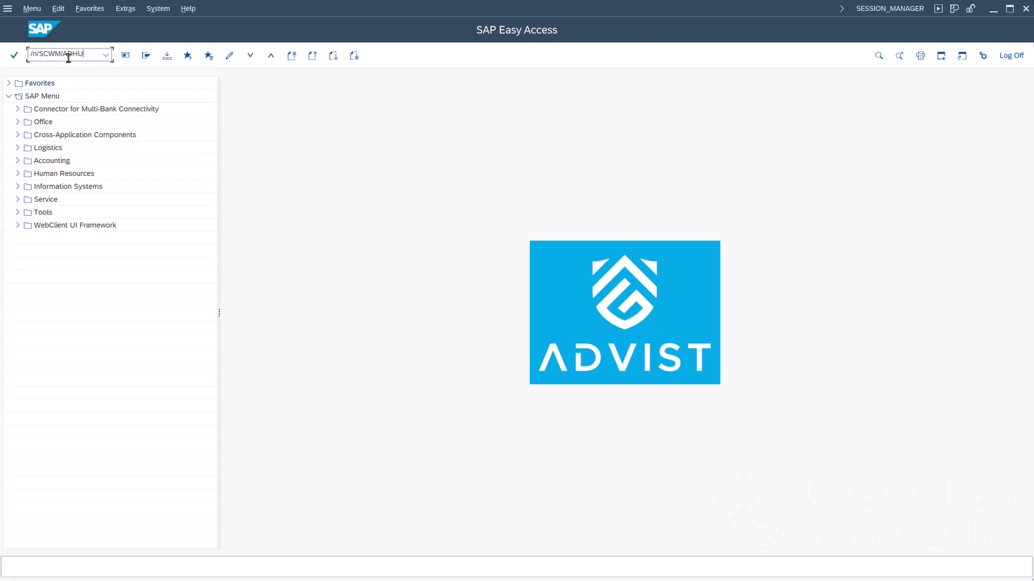
key(Return)
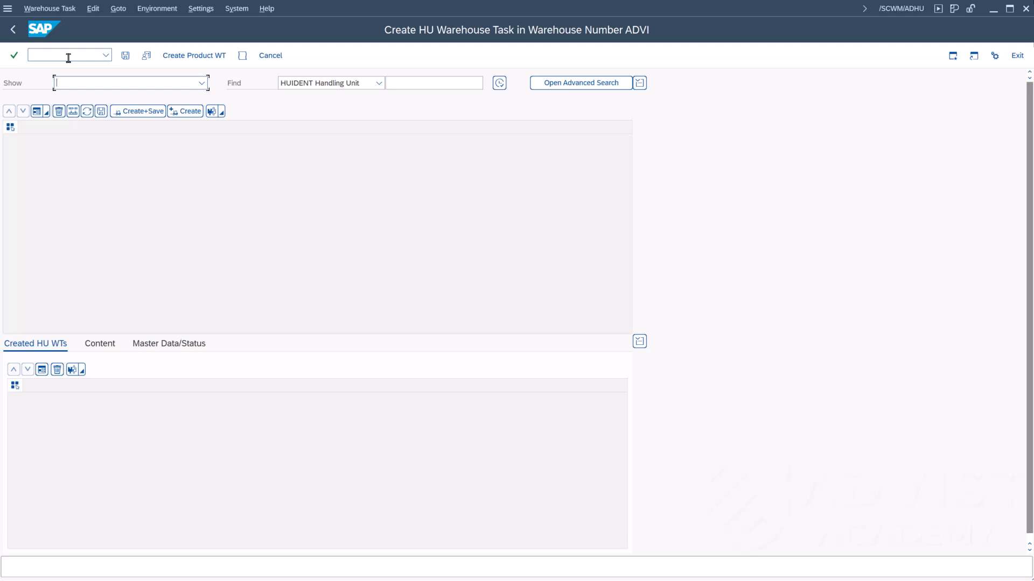
Find handling unit 800050 for creating a warehouse task.
click(395, 80)
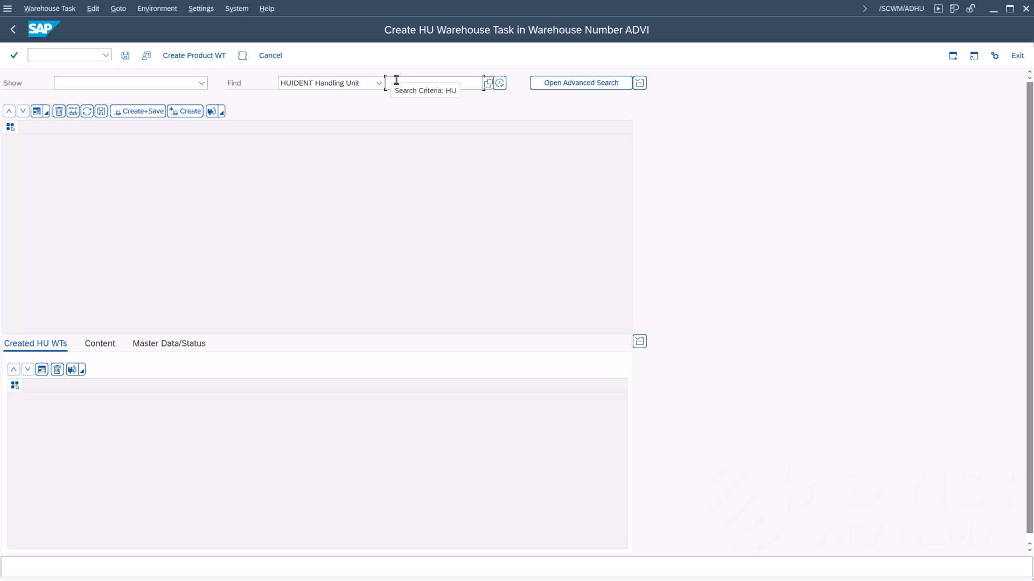
text(800050)
click(496, 85)
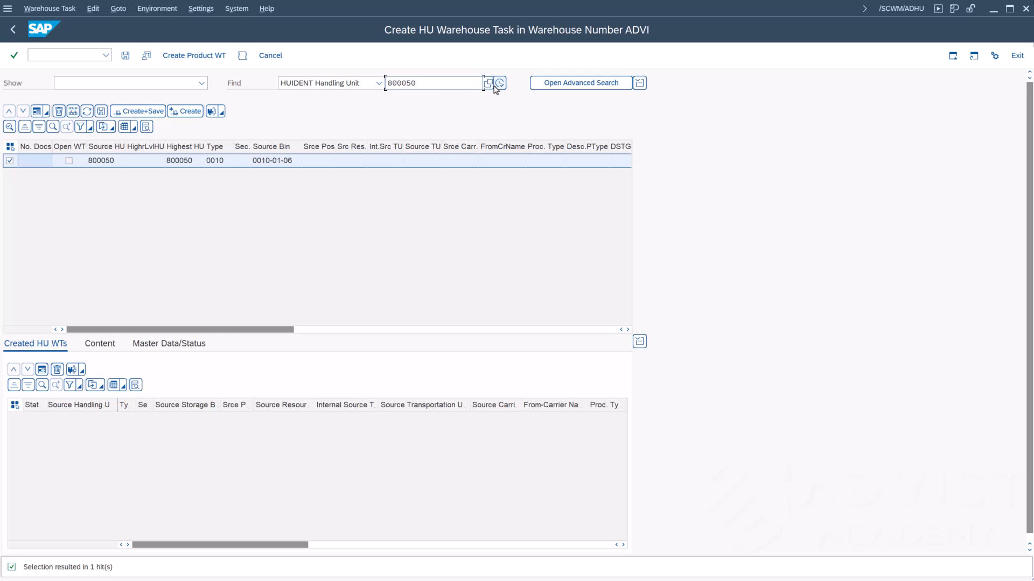
Set the process type of handling unit 800050 to 3030 (Transfer) from the list of possible entries.
click(537, 162)
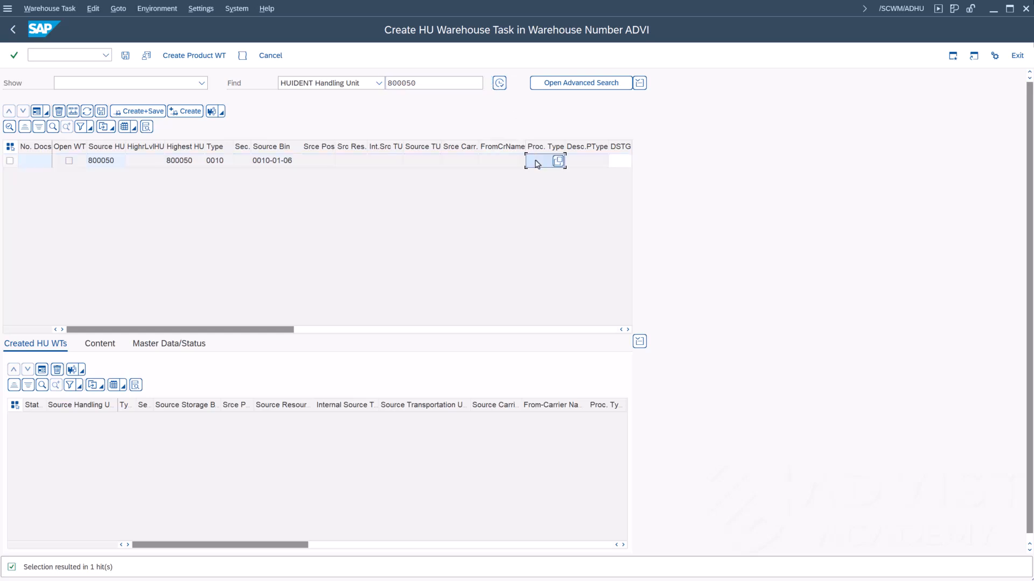
click(558, 161)
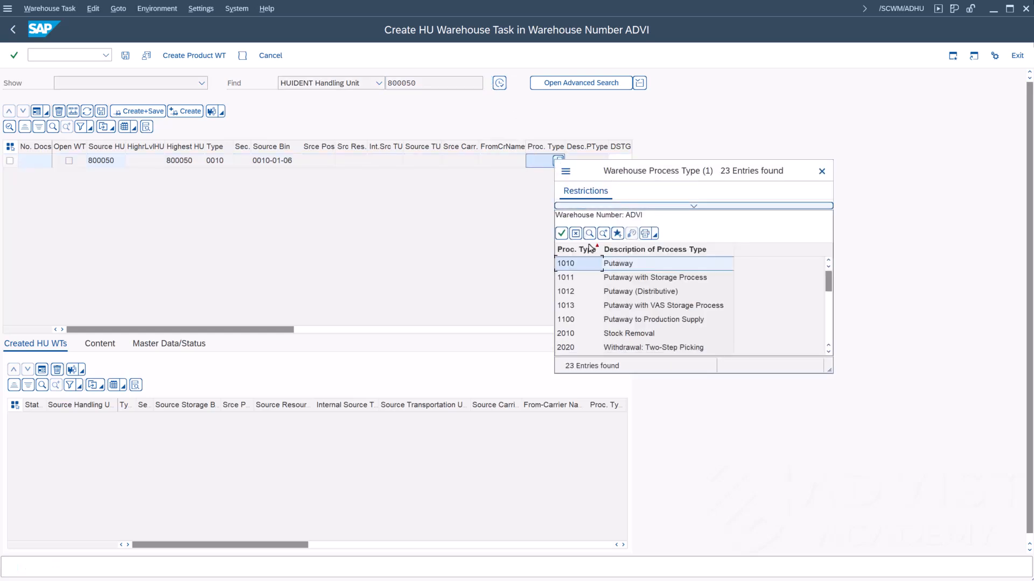
scroll(608, 280, down, 2)
click(631, 320)
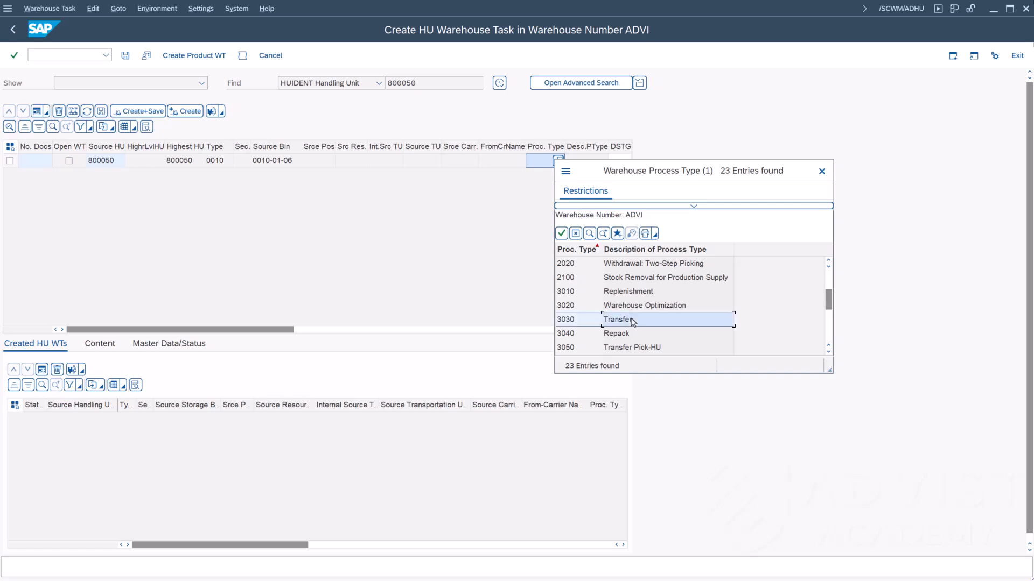
click(631, 320)
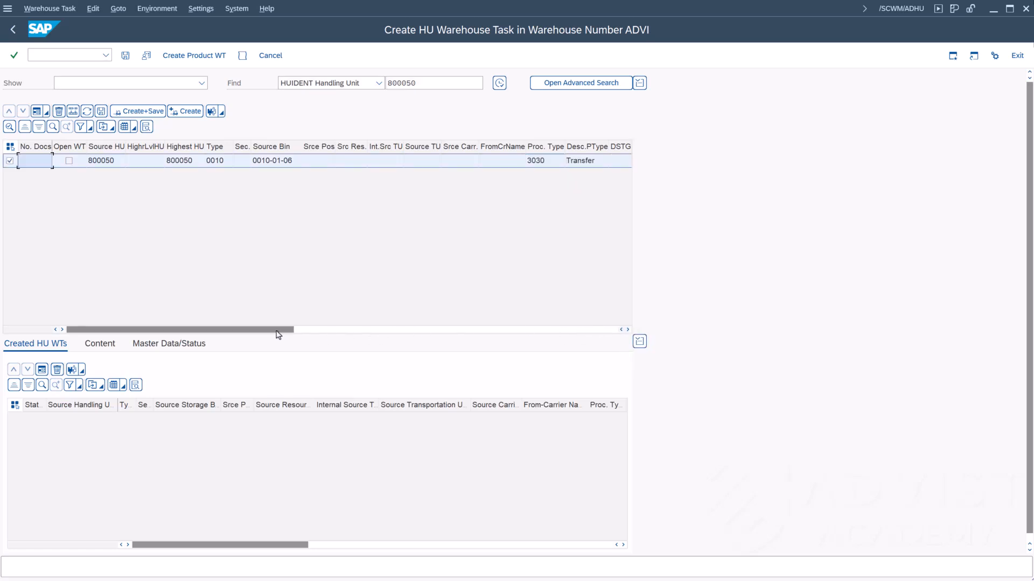
Assign destination bin P001 to handling unit 800050, and create and save its warehouse task.
drag(276, 330, 363, 331)
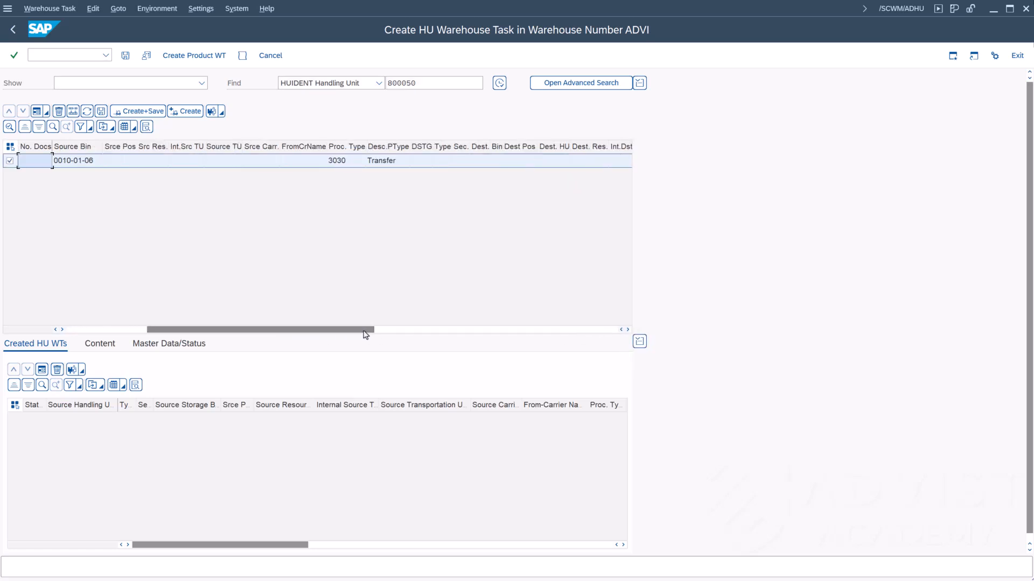
click(485, 161)
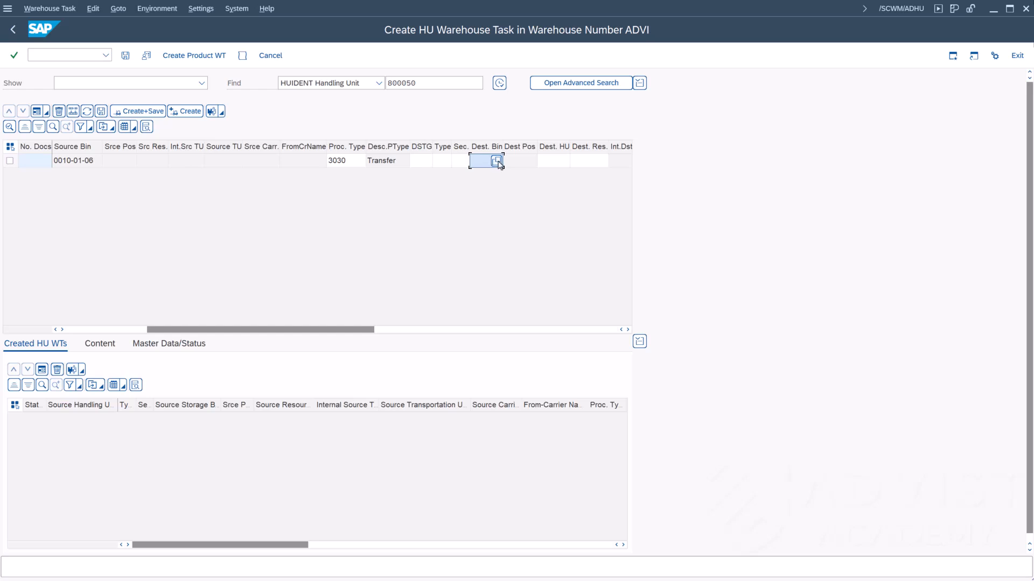
click(496, 162)
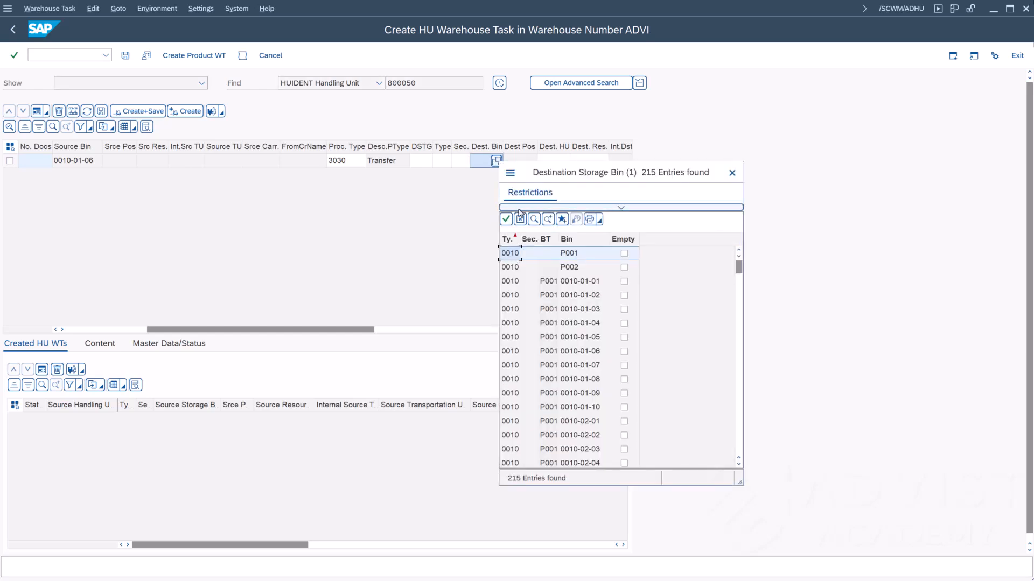
double_click(573, 258)
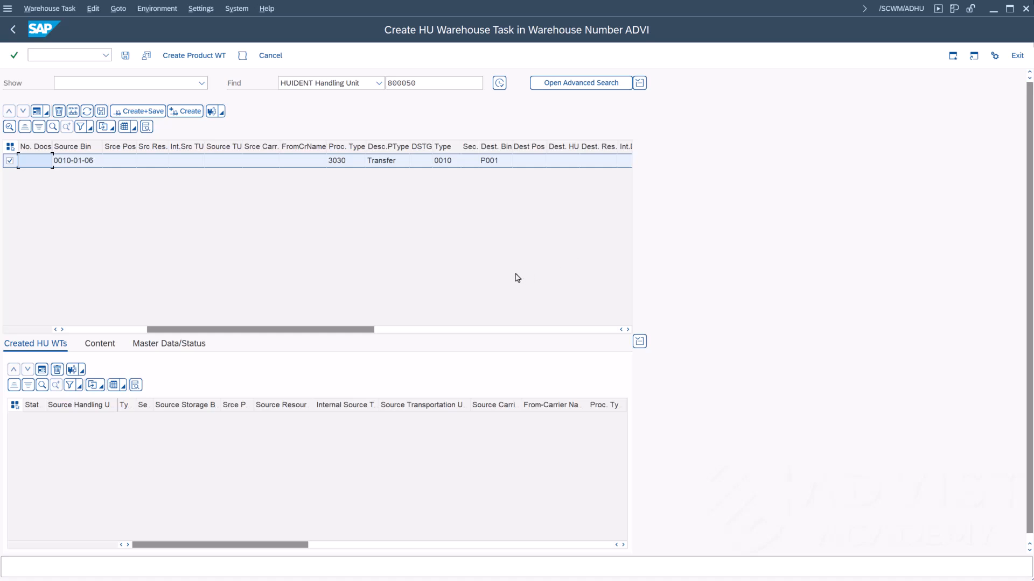
click(159, 115)
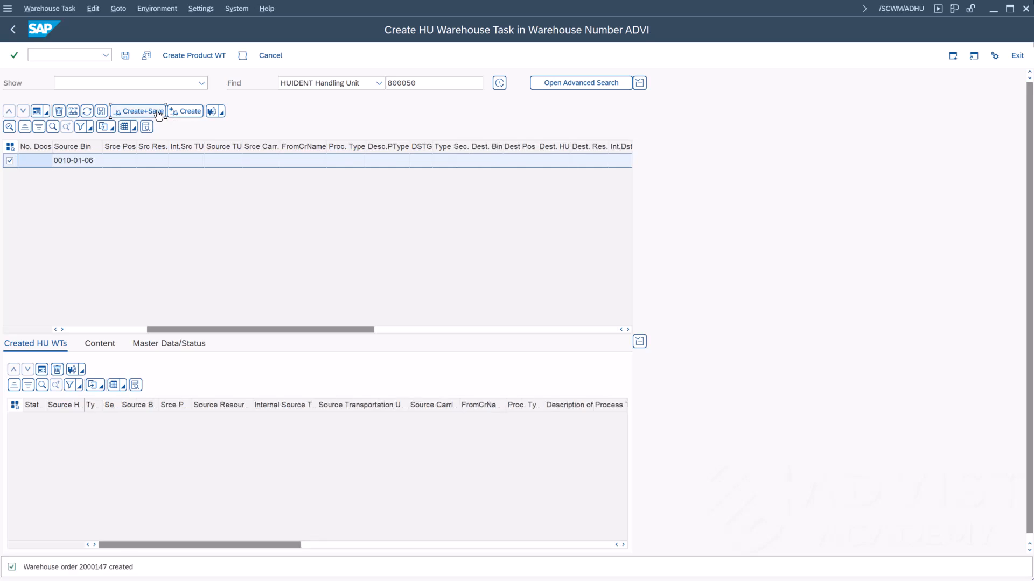